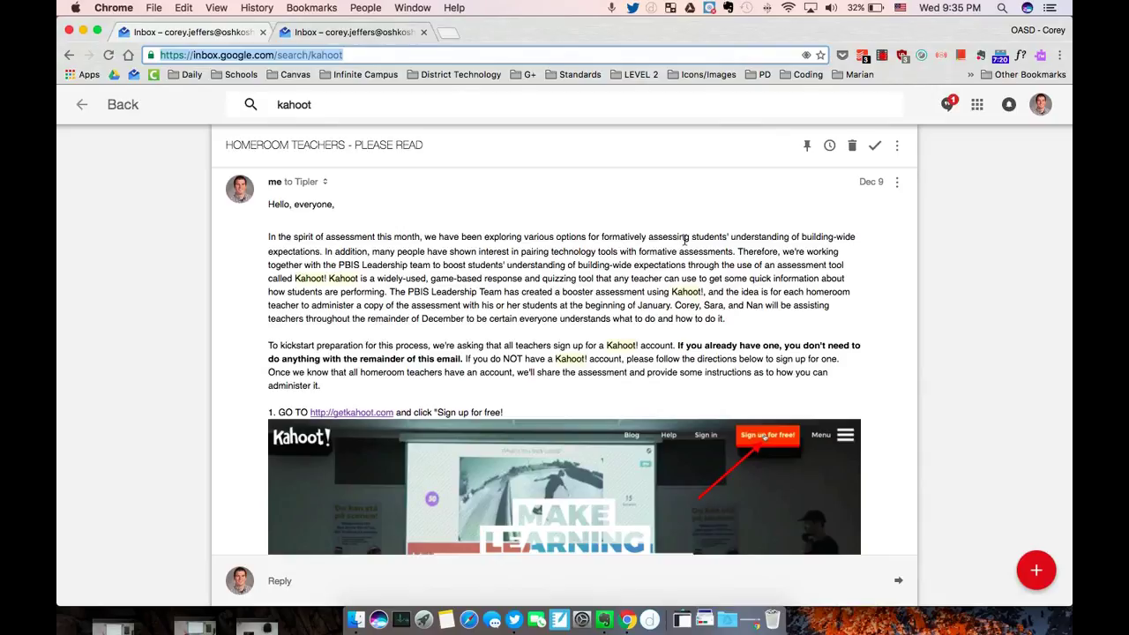
- Review the Kahoot account sign-up instructions in the "HOMEROOM TEACHERS - PLEASE READ" email
scroll(427, 337, "down", 3)
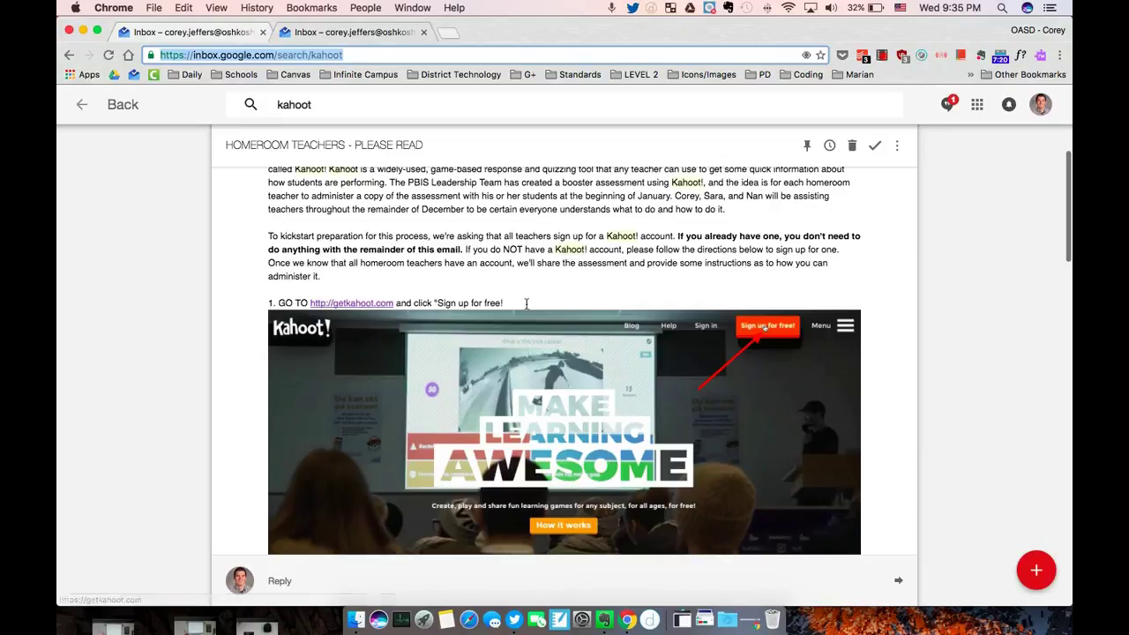
scroll(754, 272, "down", 10)
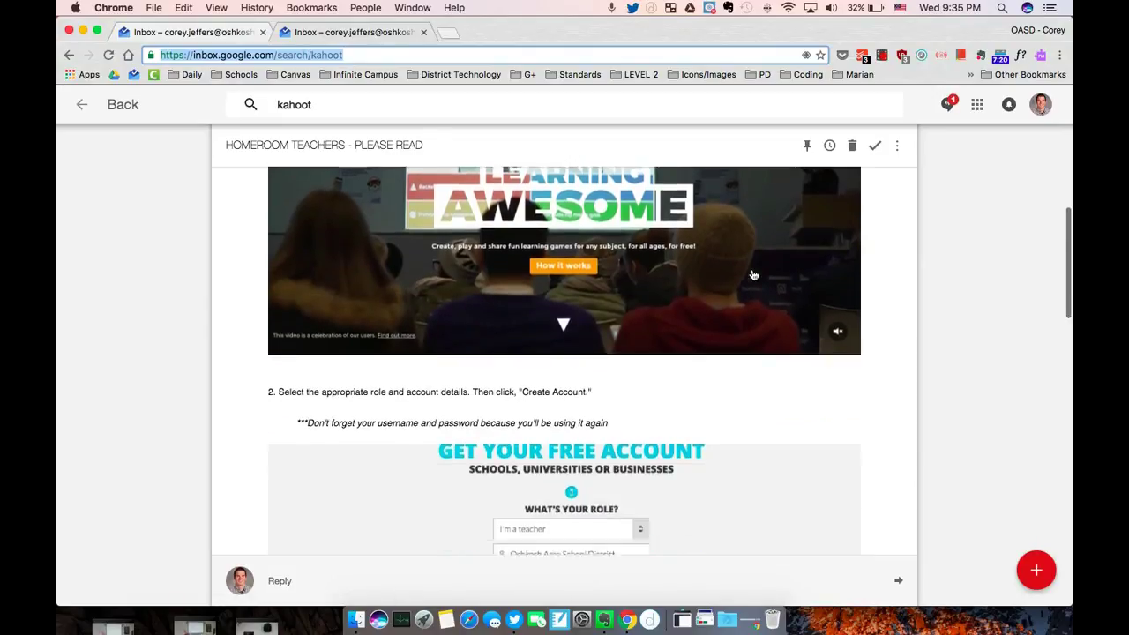
scroll(749, 274, "down", 2)
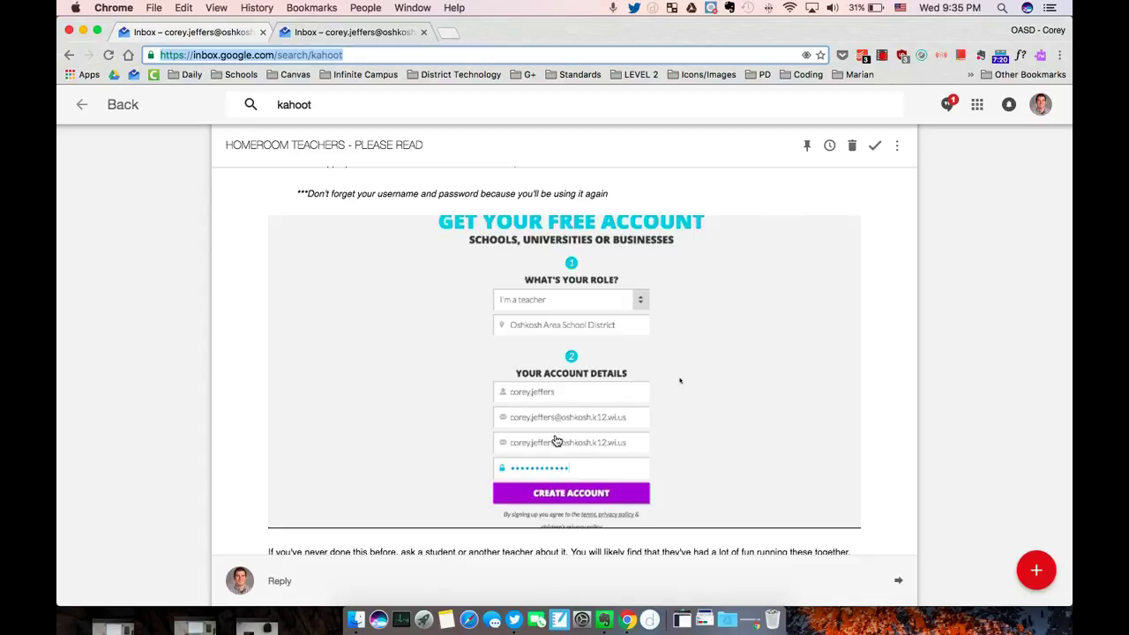
scroll(557, 441, "down", 1)
scroll(556, 441, "up", 6)
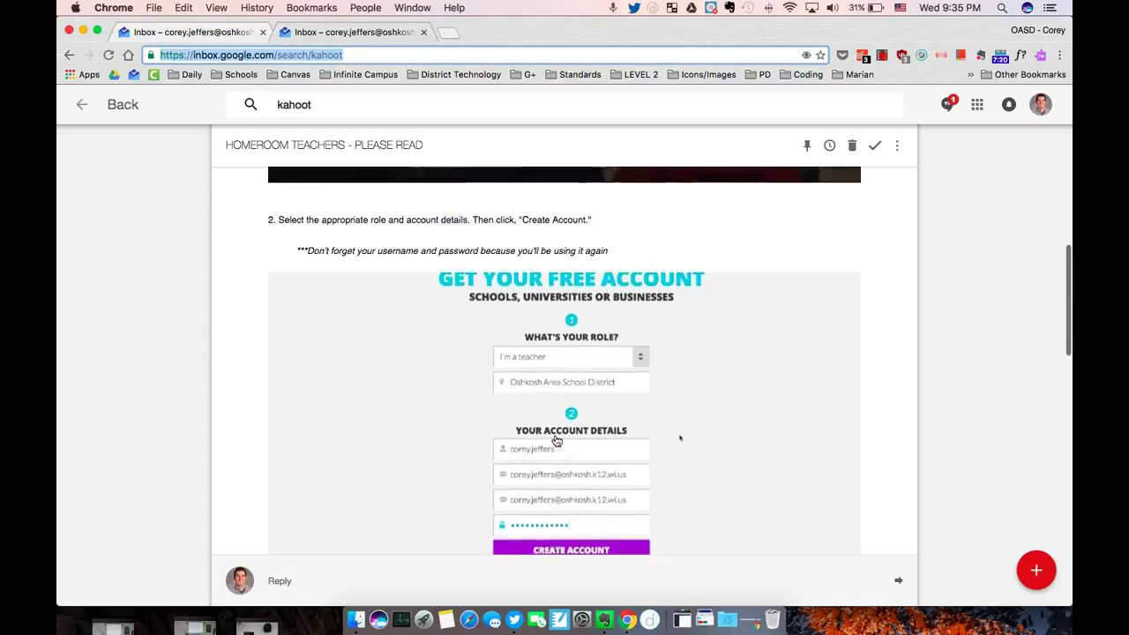
scroll(557, 441, "up", 5)
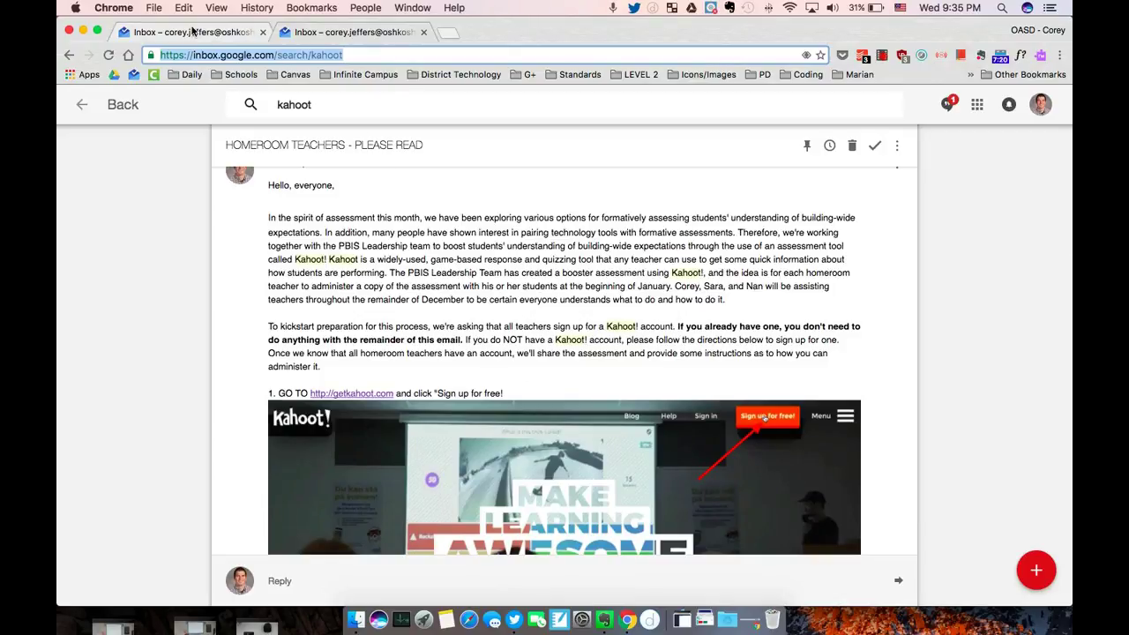
- Open the play.kahoot.it quiz link from the "PBIS BOOSTER and KAHOOT! - STEP 1" email in the other inbox tab
key("ctrl+Tab")
left_click(324, 251)
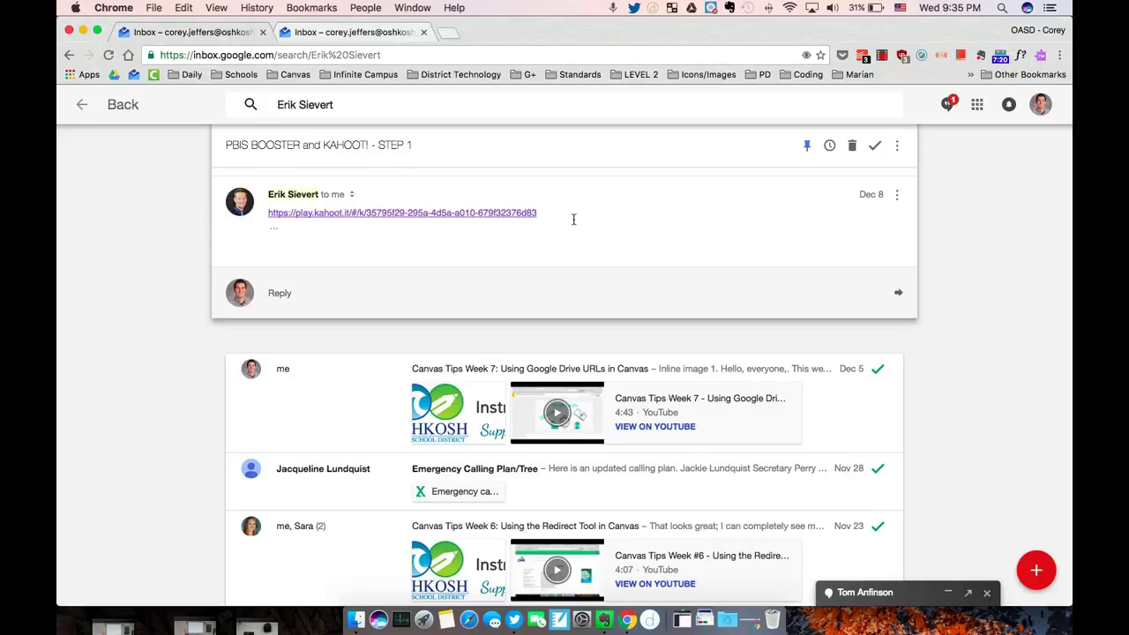
left_click_drag(548, 213, 282, 206)
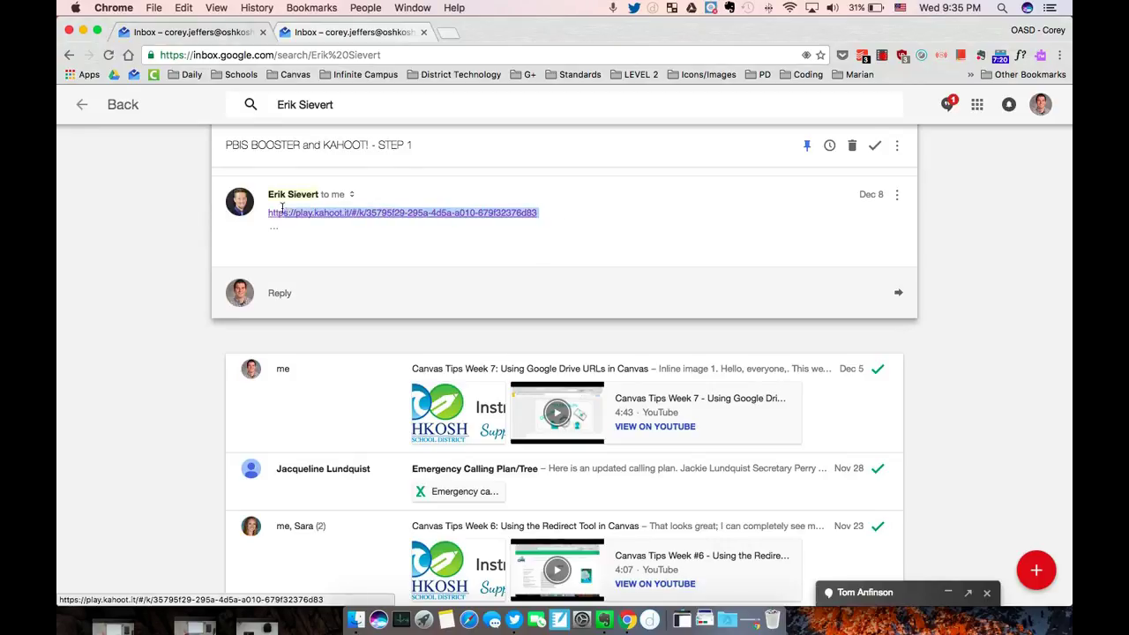
left_click(320, 245)
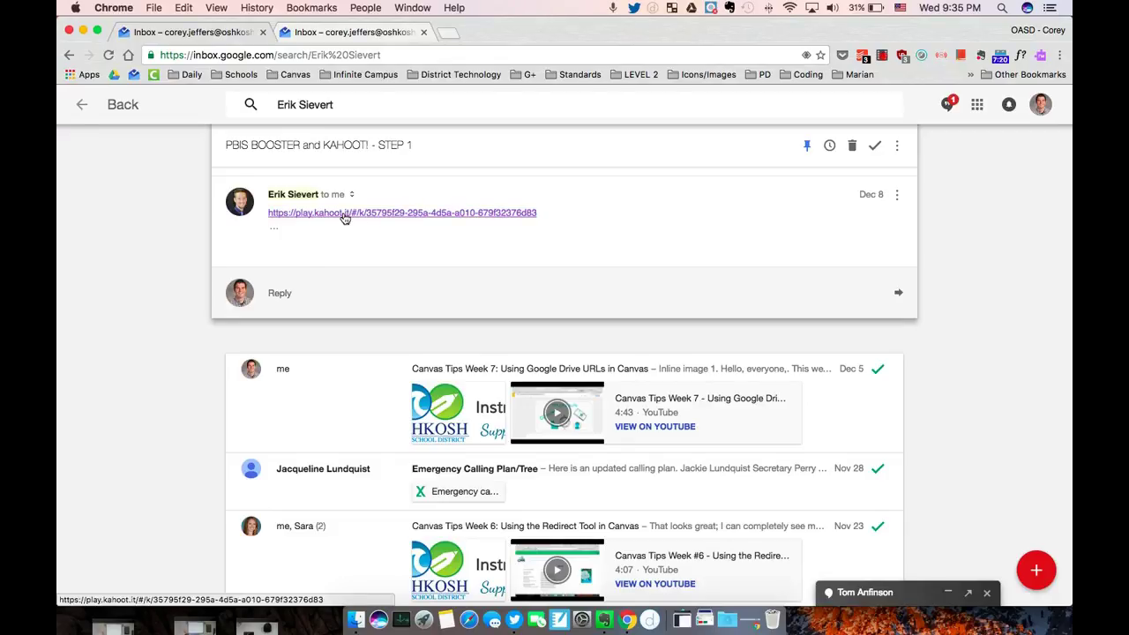
left_click(345, 213)
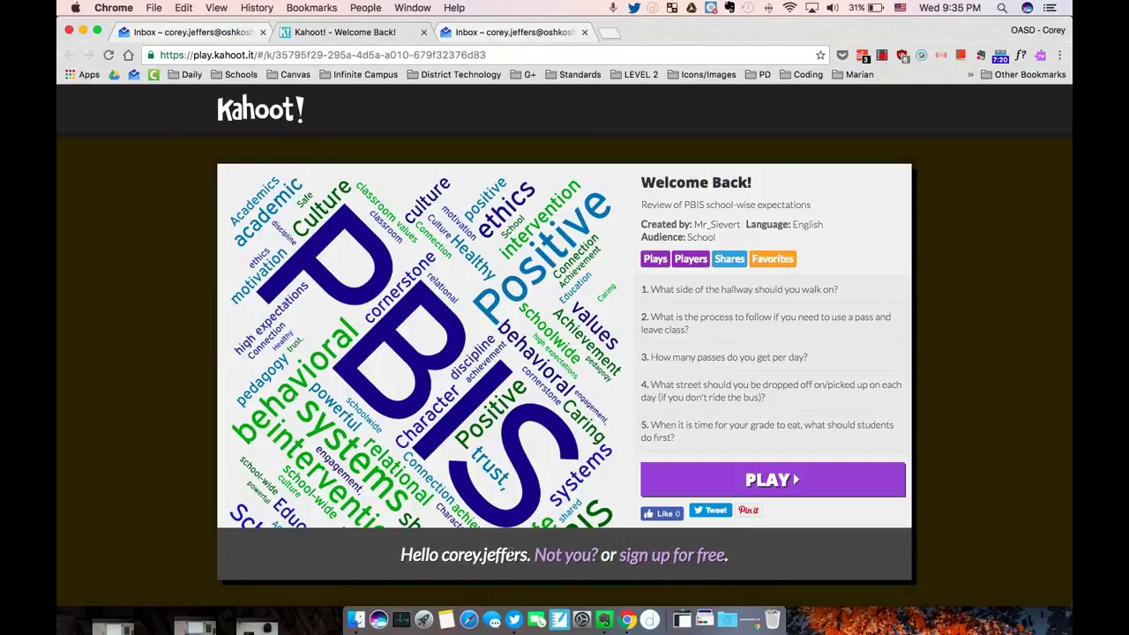
- Launch the "Welcome Back!" kahoot as a Classic Player vs Player game
left_click(721, 484)
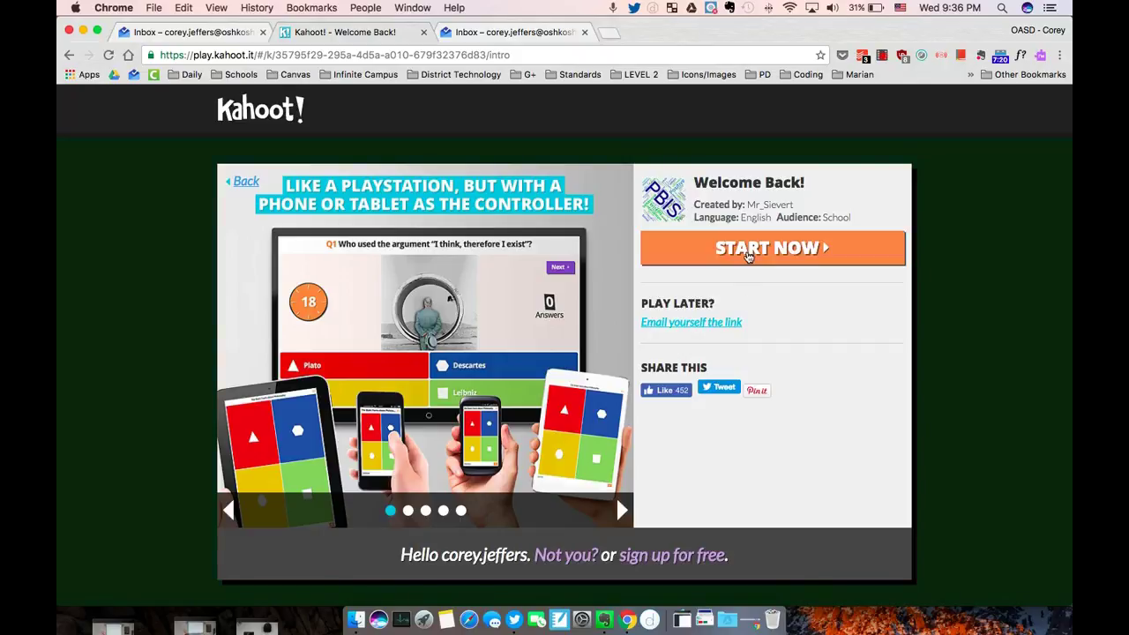
left_click(747, 254)
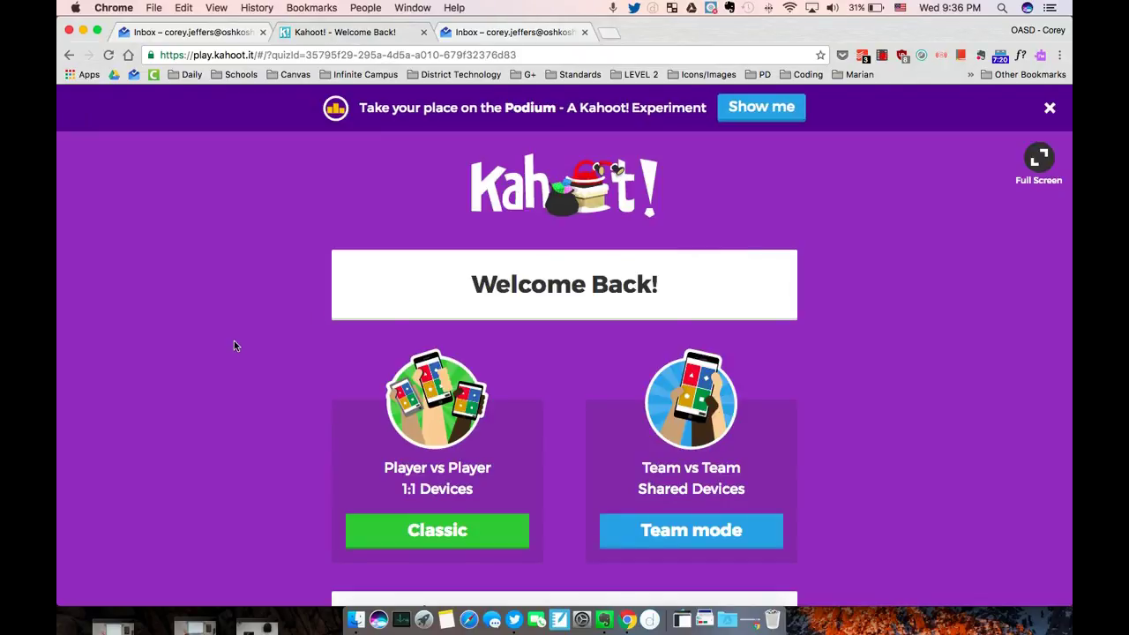
scroll(233, 345, "down", 2)
scroll(234, 345, "down", 1)
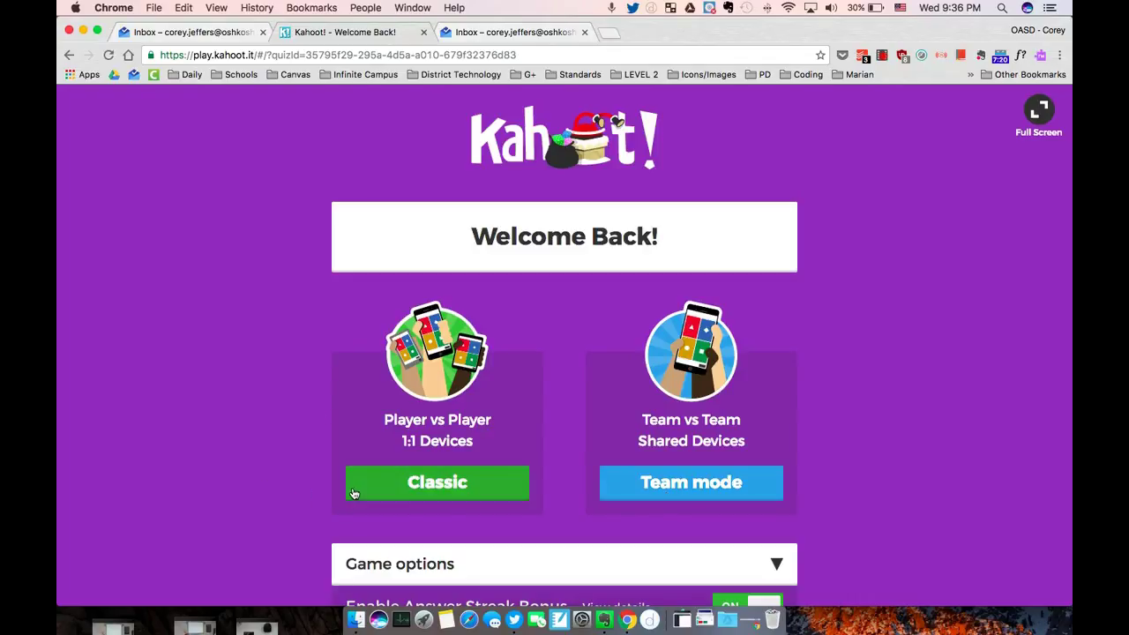
scroll(282, 501, "down", 2)
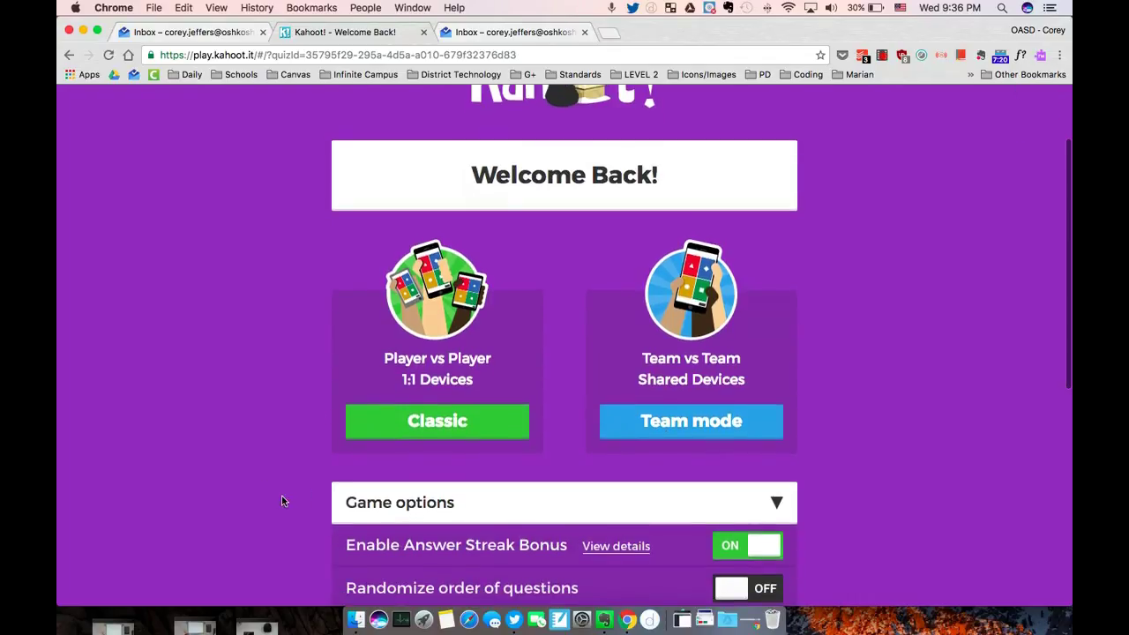
left_click(405, 420)
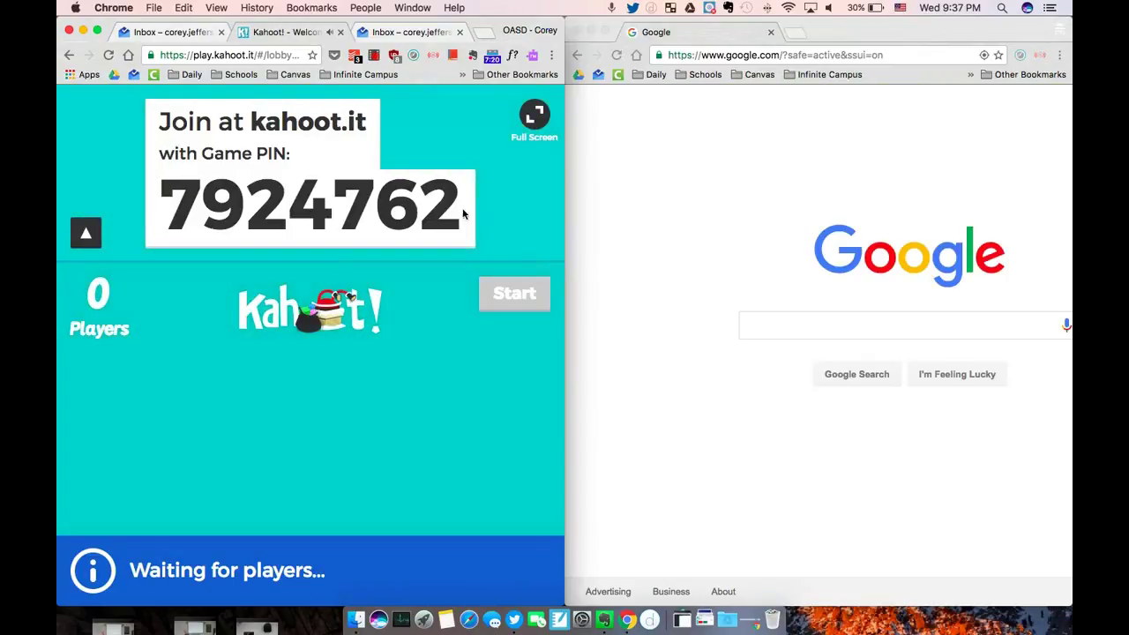
- Go to kahoot.it in the second browser window showing Google
left_click(755, 56)
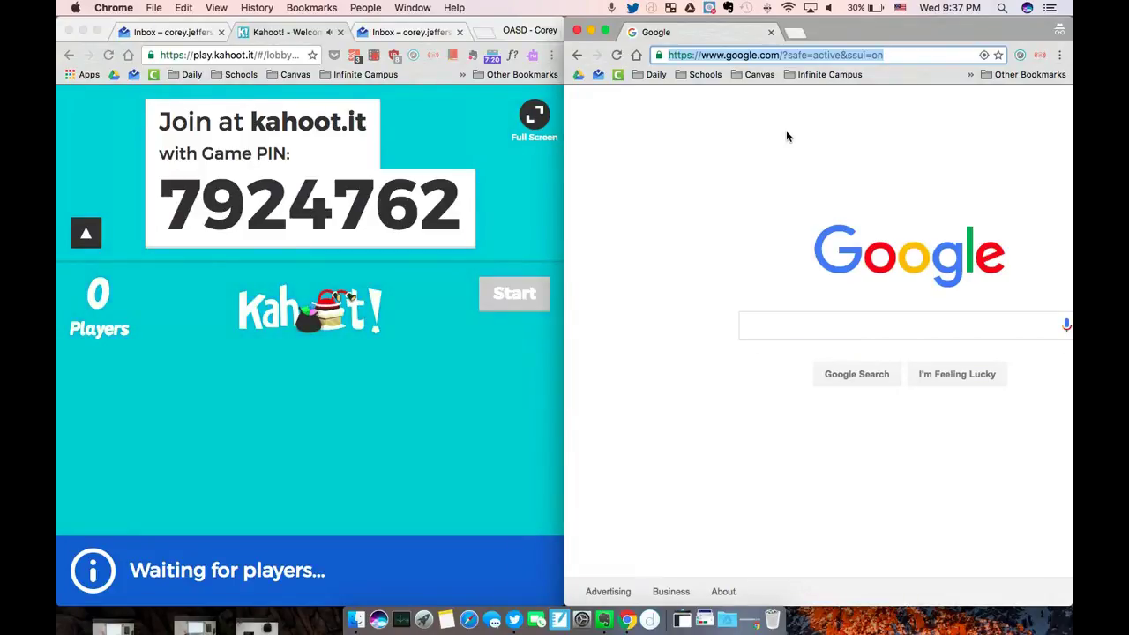
type("kahoo")
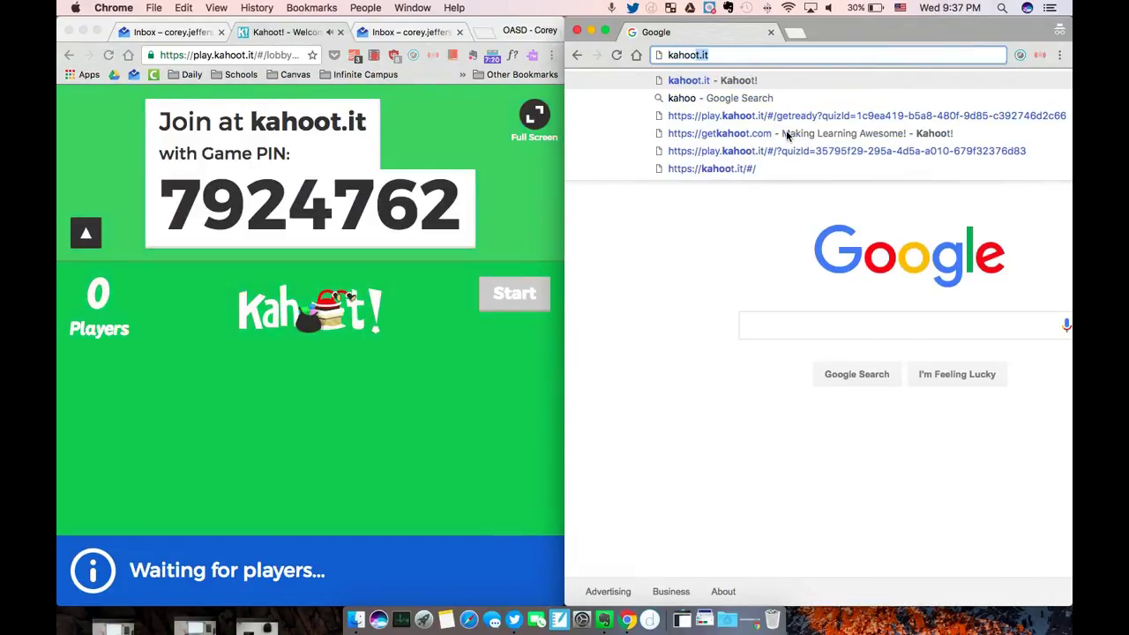
type("t.it")
key("Return")
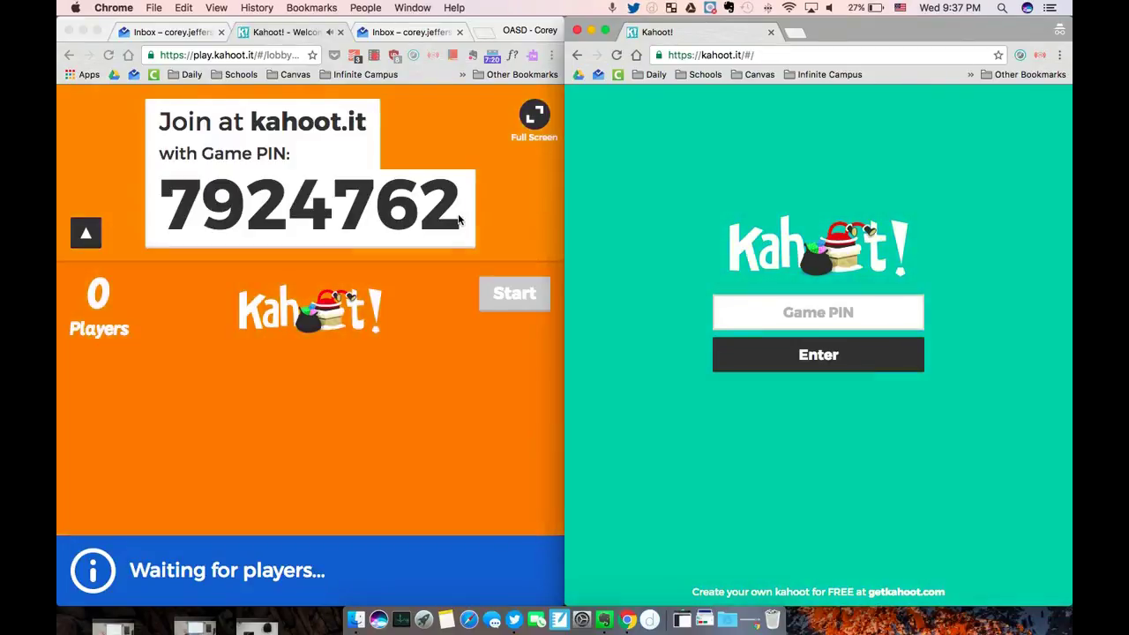
- Enter the game PIN from the host lobby on the player's join page and submit it
left_click(306, 212)
left_click(759, 315)
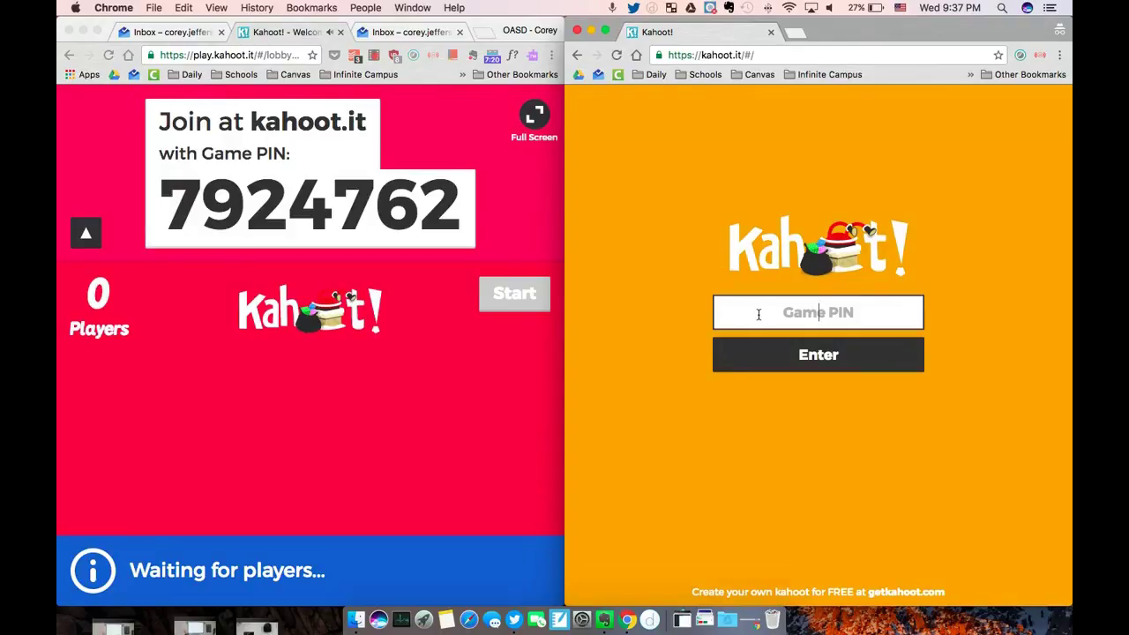
type("792")
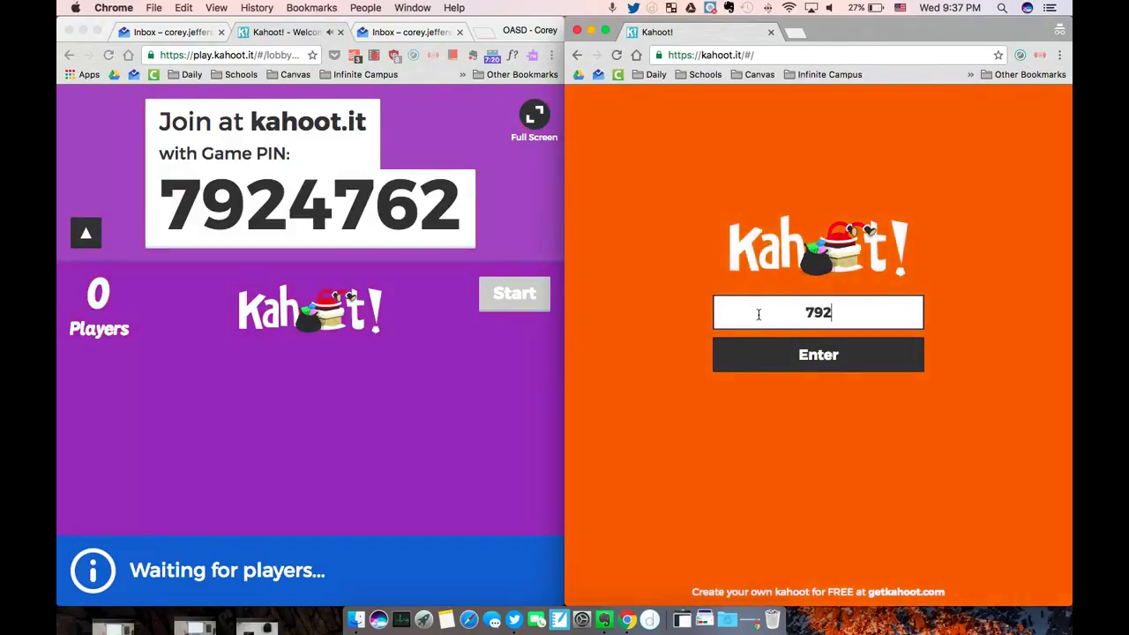
type("4")
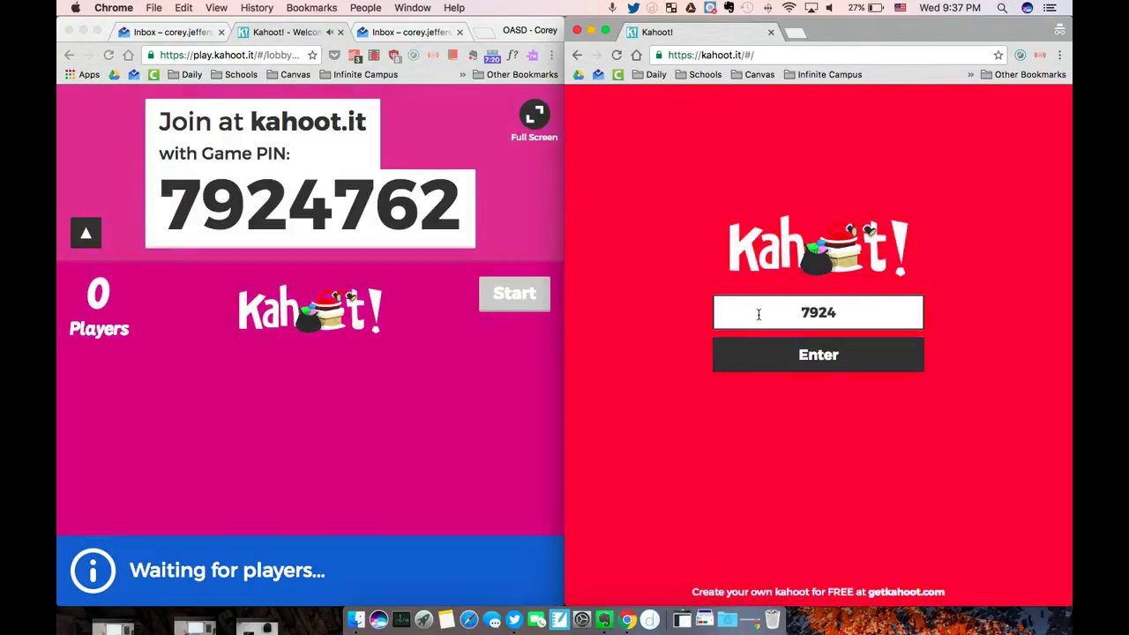
type("762")
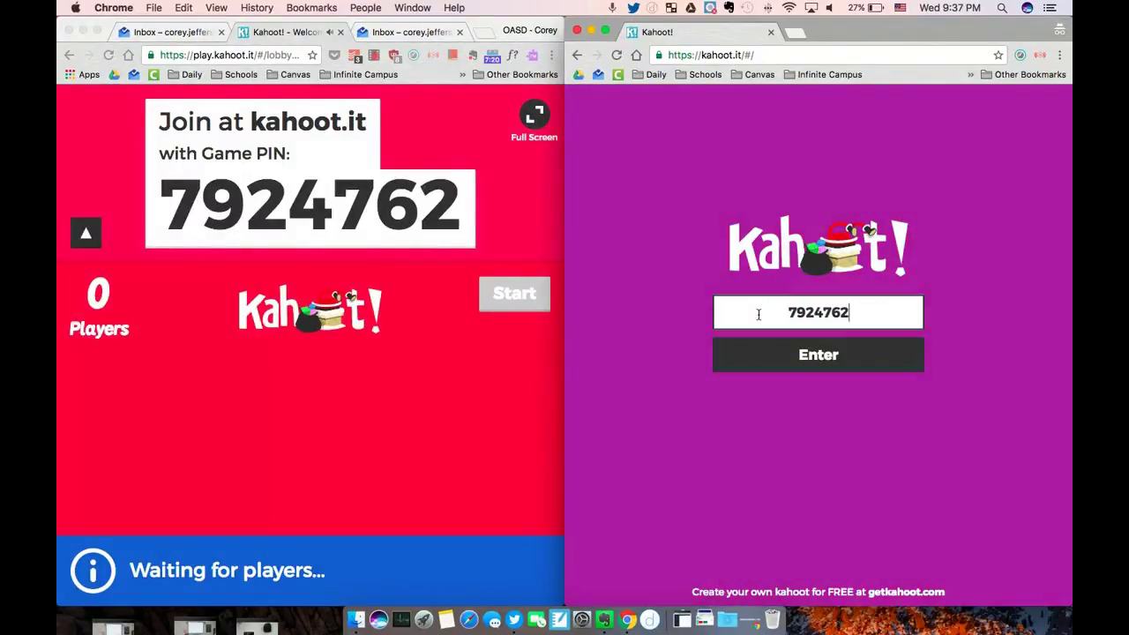
left_click(786, 358)
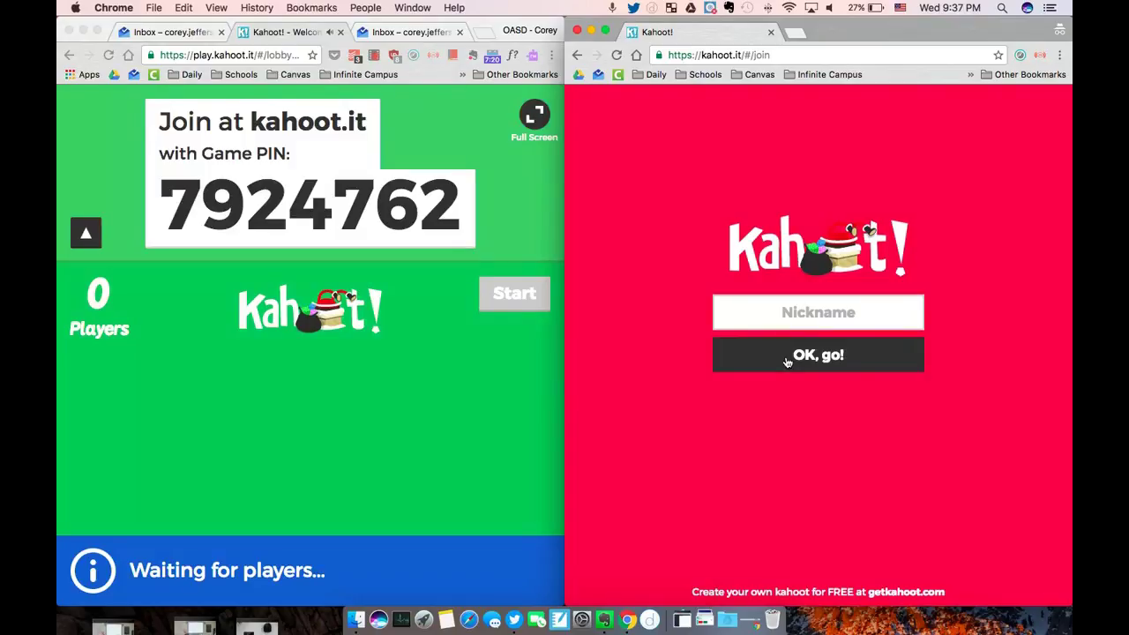
- Join the game with the nickname "Student 1"
left_click(796, 312)
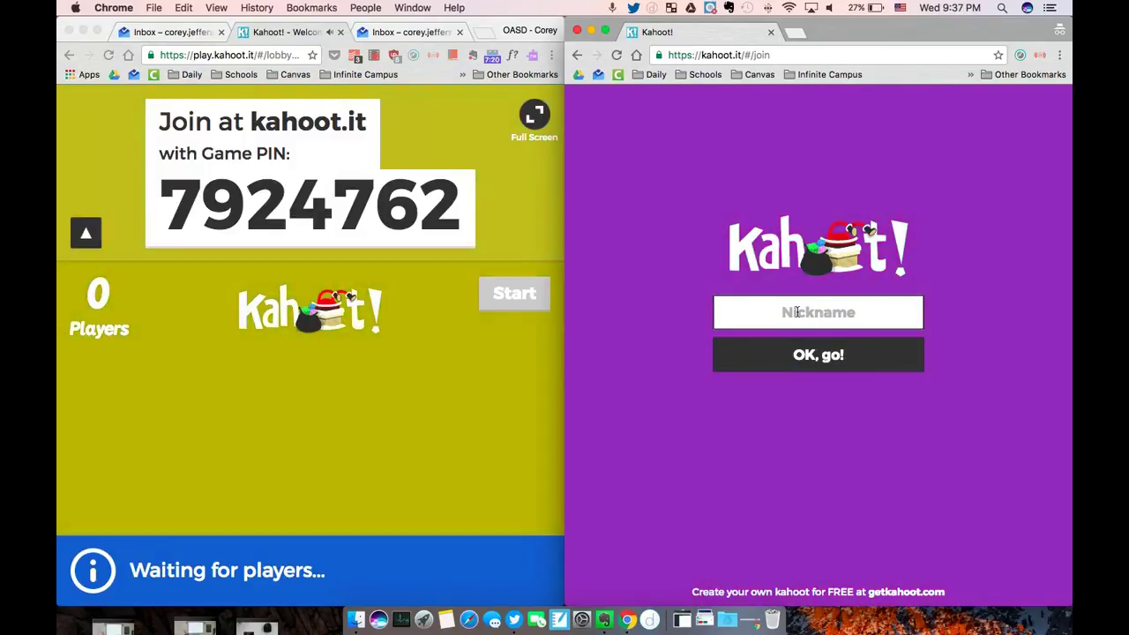
type("Student 1")
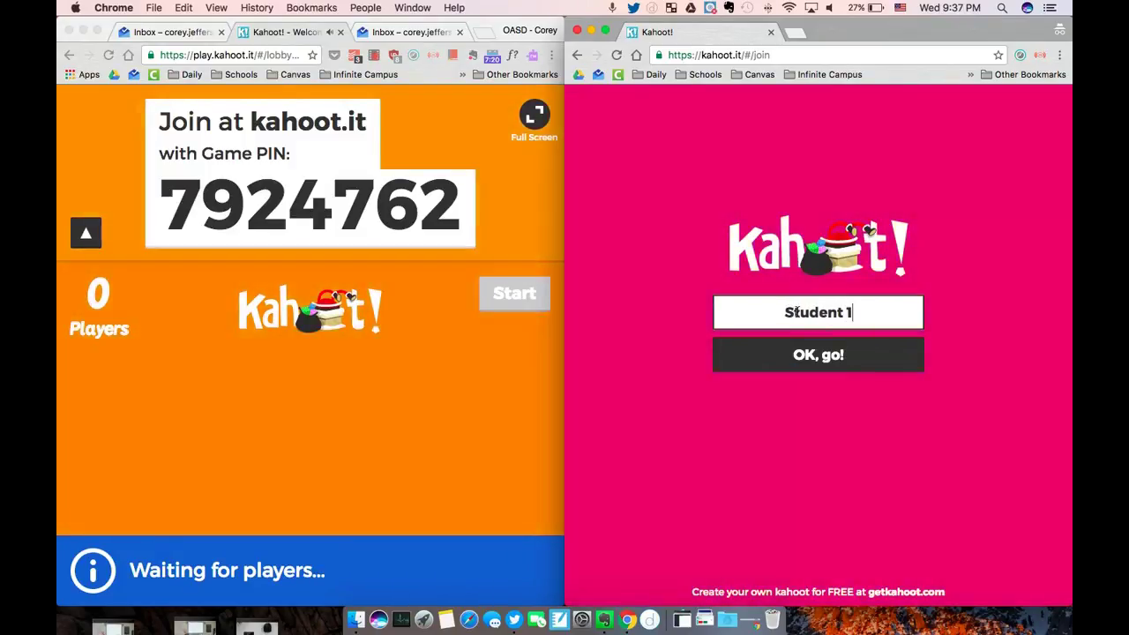
left_click(796, 355)
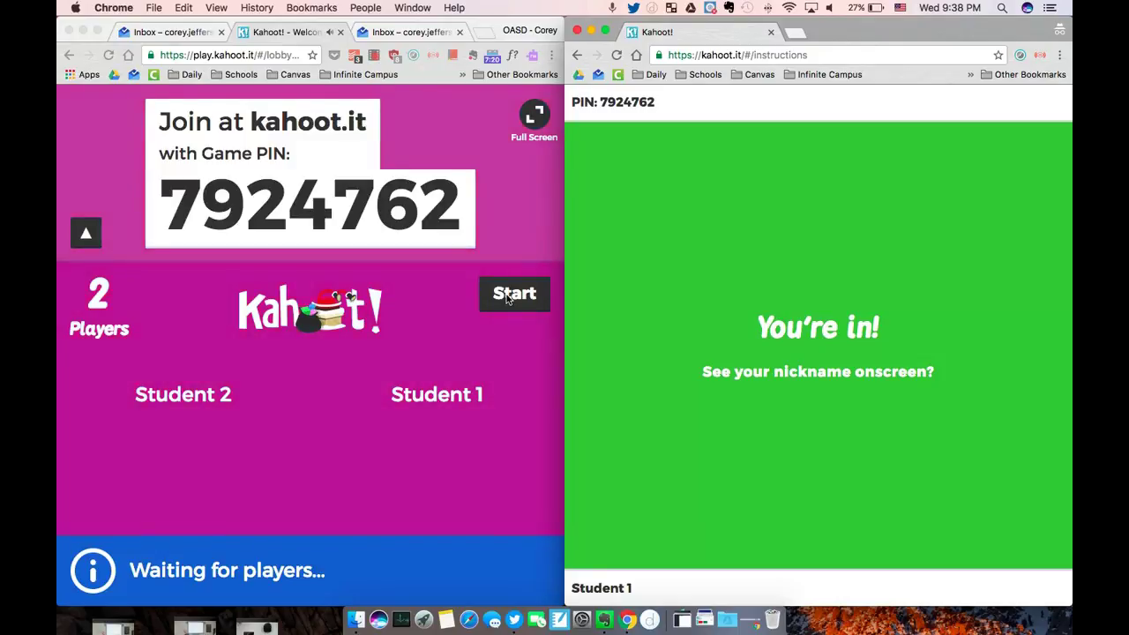
- Start the game from the host lobby and answer the hallway question with the blue diamond (Right) as Student 1
left_click(507, 300)
left_click(507, 300)
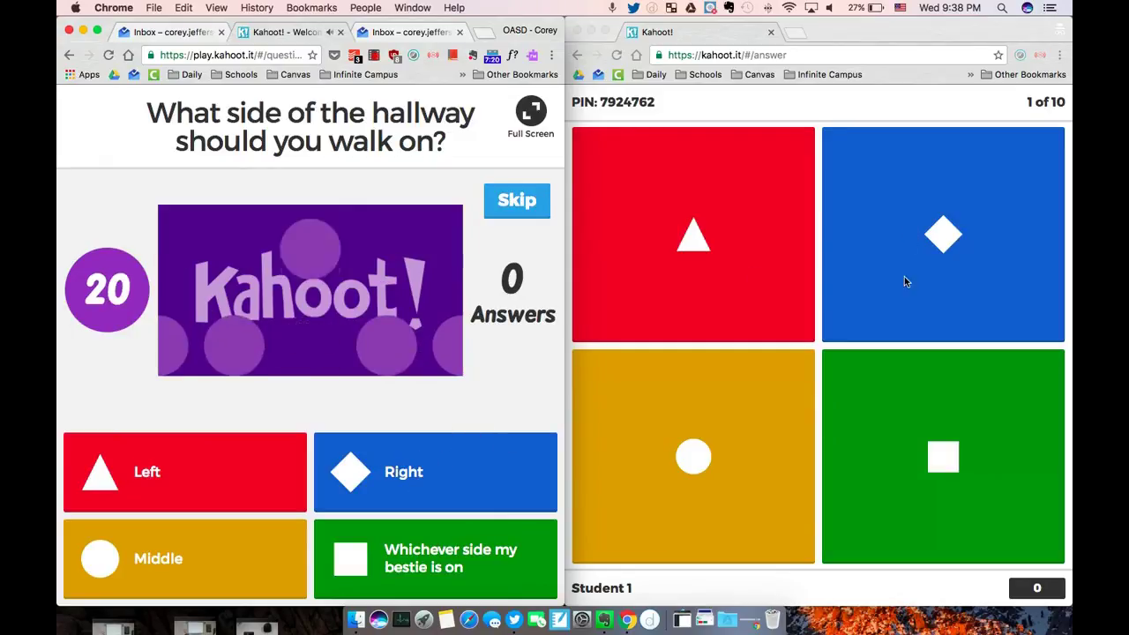
left_click(948, 224)
left_click(948, 224)
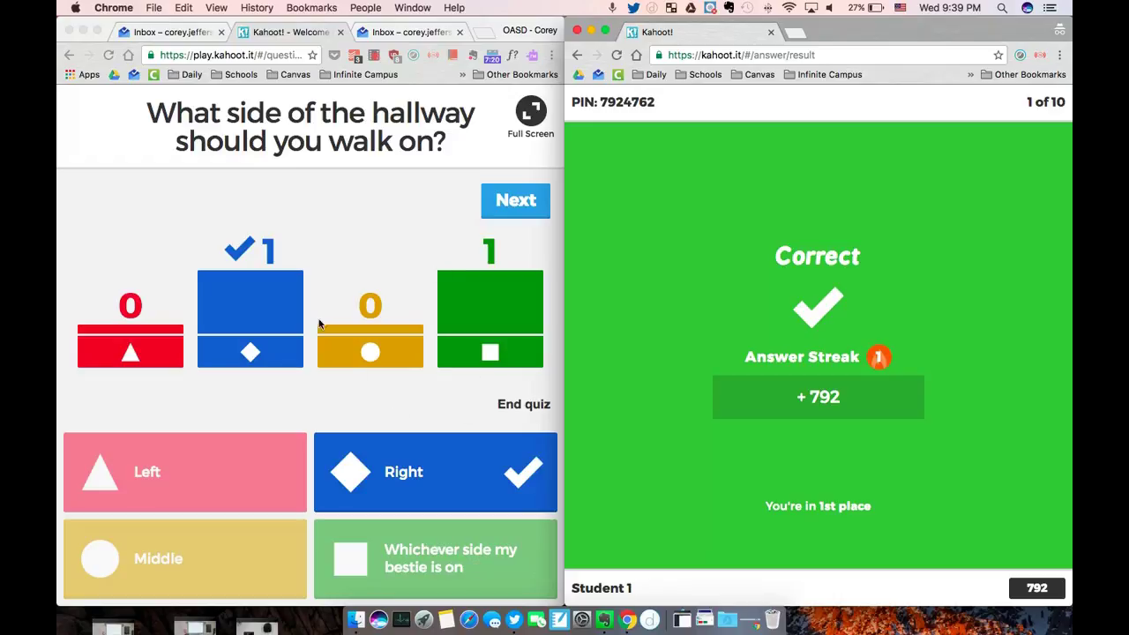
- Advance the host past the scoreboard to the second question and answer it with the red triangle (Just leave) as Student 1
left_click(522, 203)
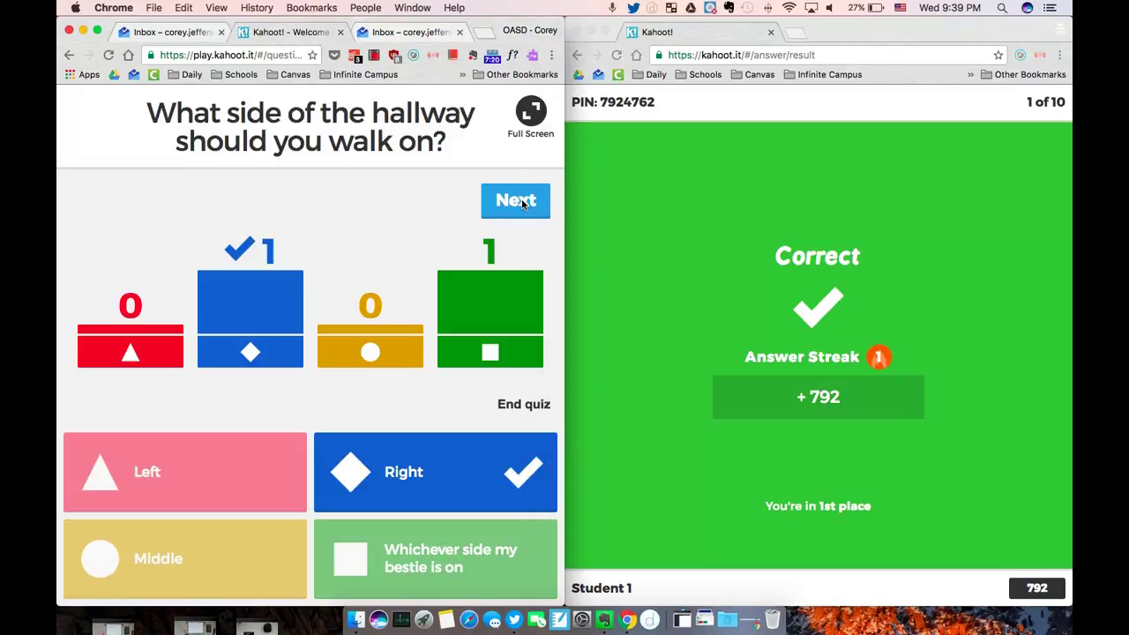
left_click(521, 204)
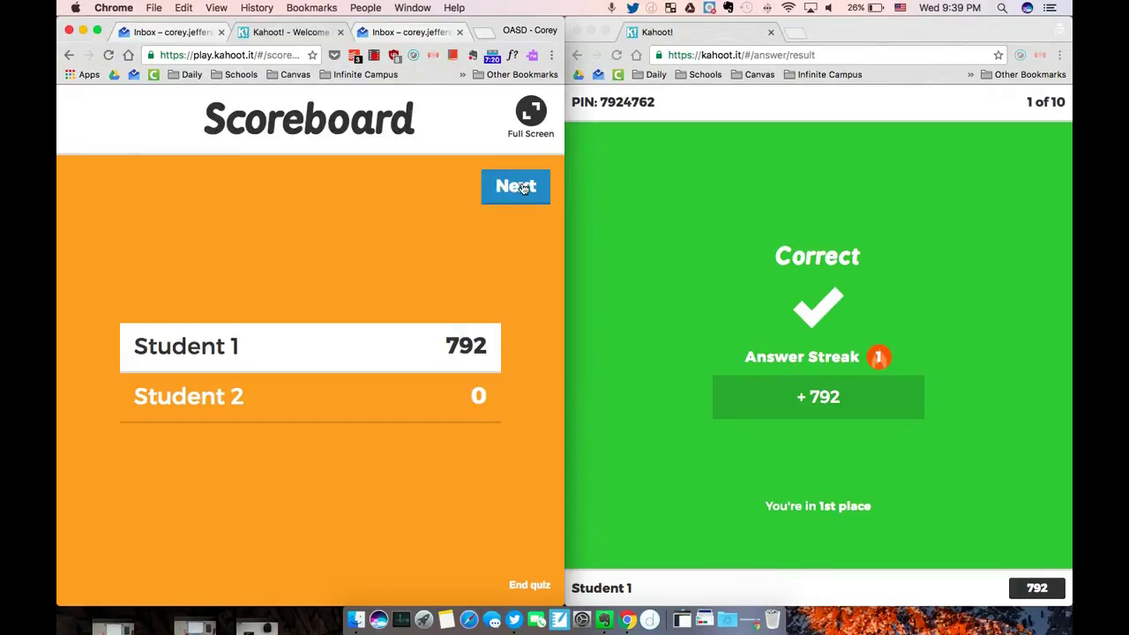
left_click(522, 187)
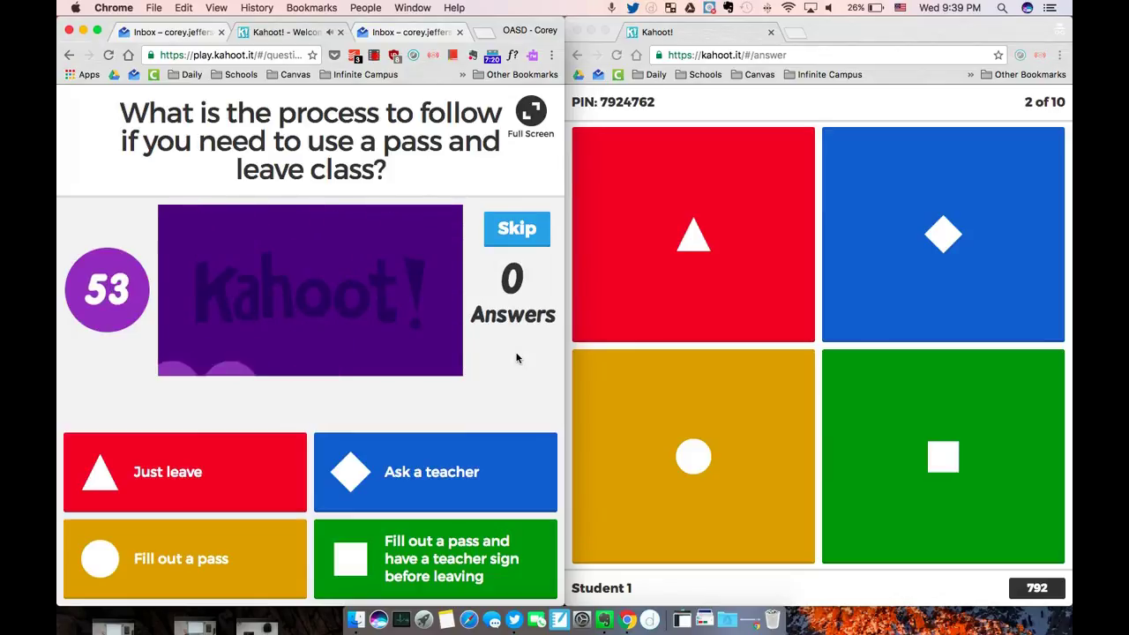
left_click(744, 239)
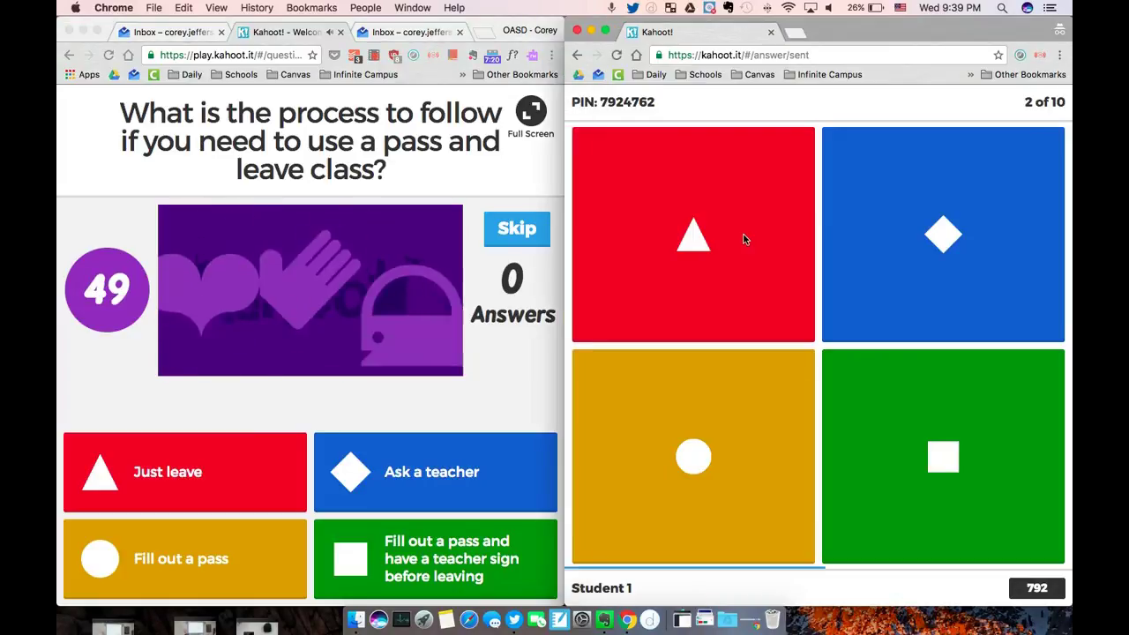
left_click(743, 239)
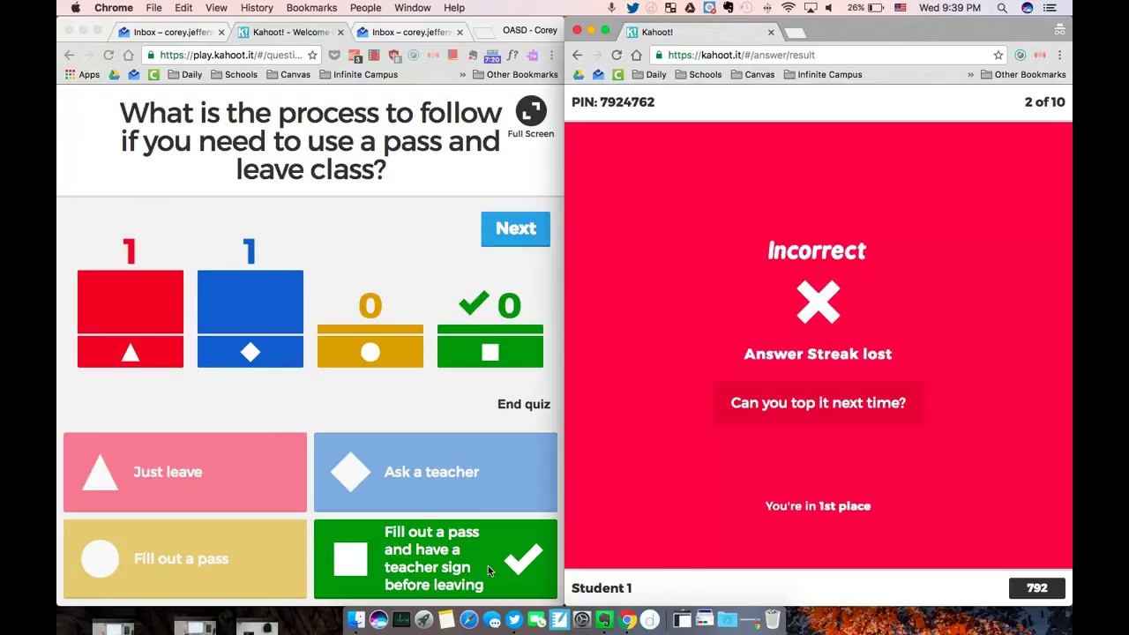
- End the quiz from the scoreboard after the second question and continue through the ratings page to the final results
left_click(517, 230)
left_click(516, 230)
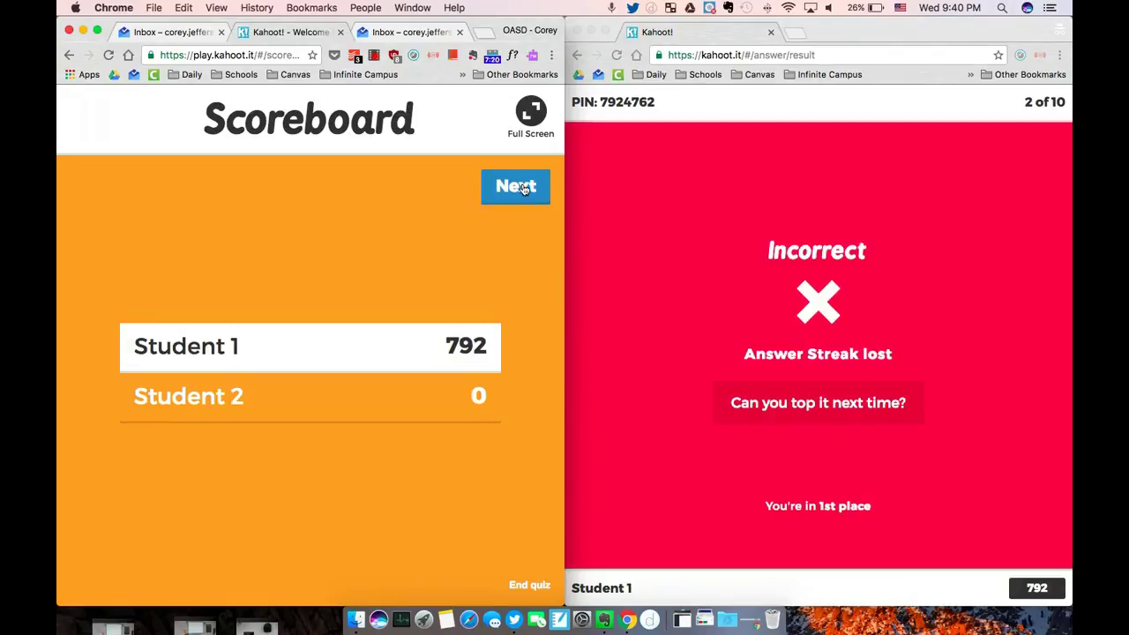
left_click(529, 587)
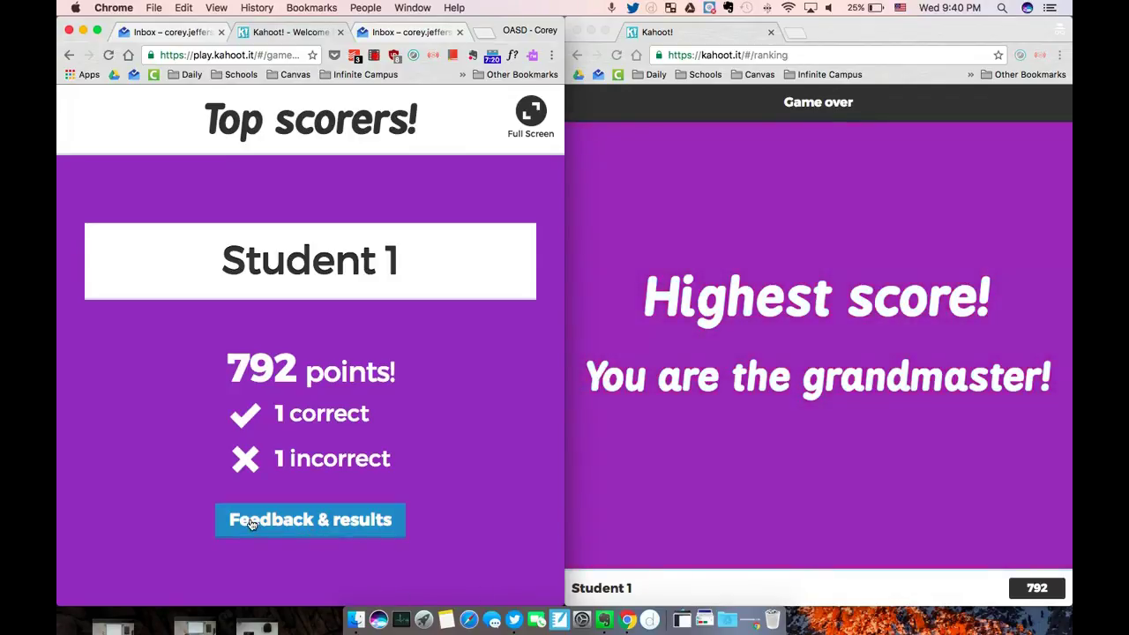
left_click(311, 521)
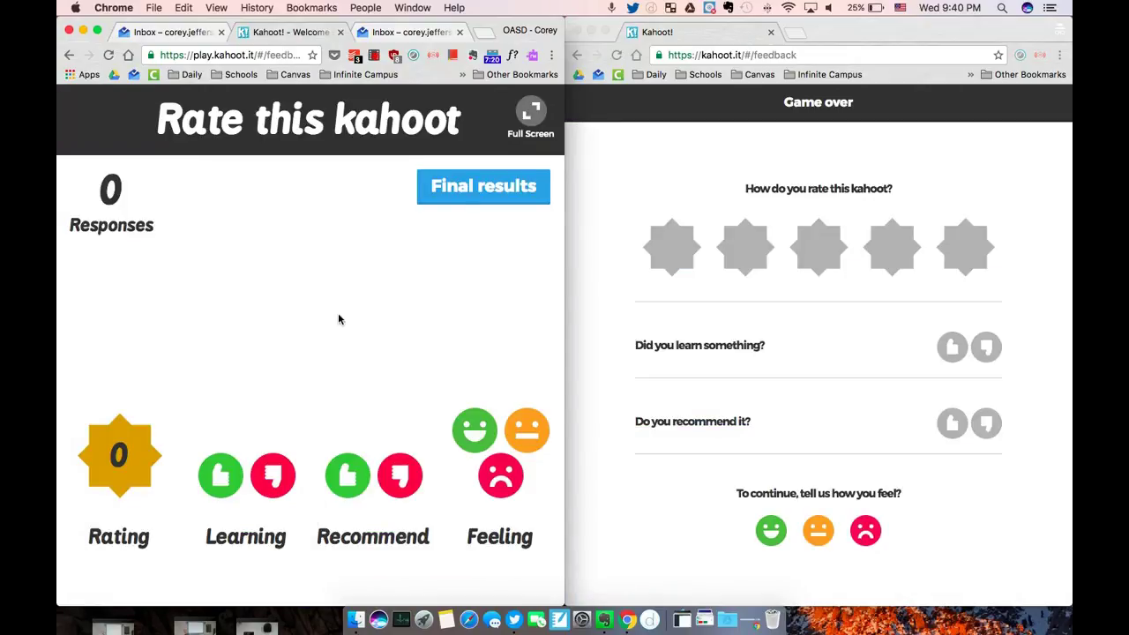
left_click(468, 193)
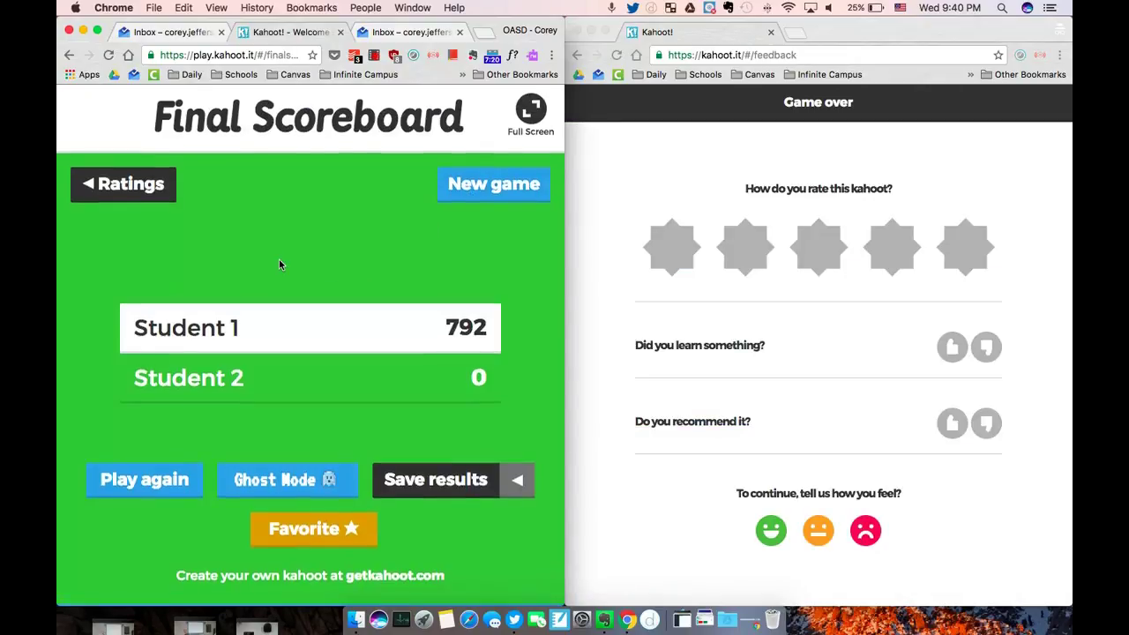